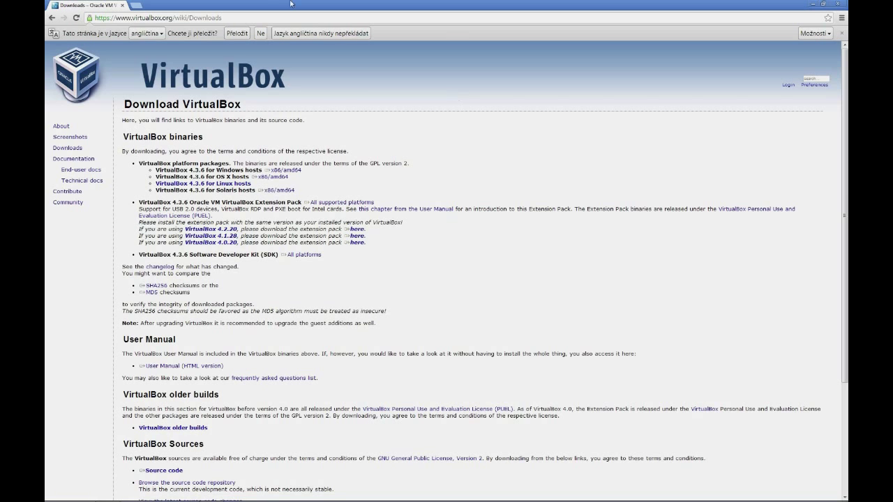
# - Decline the page translation, then launch the VirtualBox-4.3.6-91406-Win installer from the downloads folder and allow it to run
pyautogui.click(259, 35)
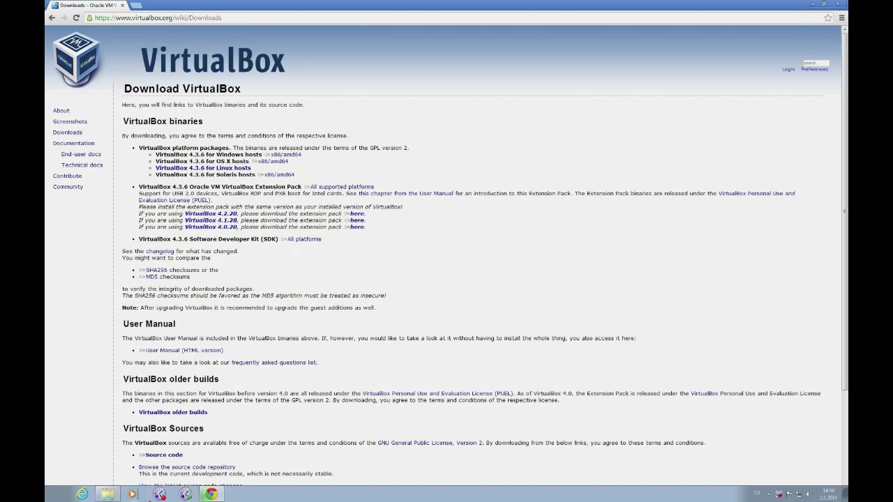
pyautogui.click(110, 495)
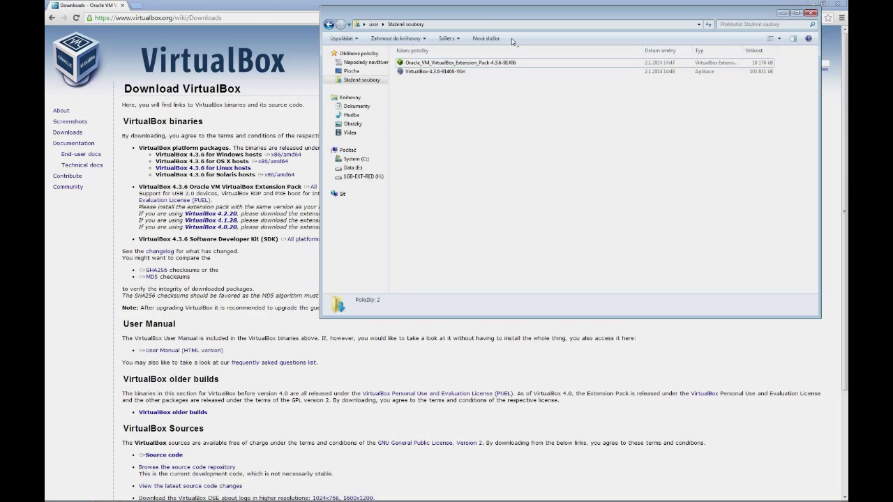
pyautogui.doubleClick(420, 86)
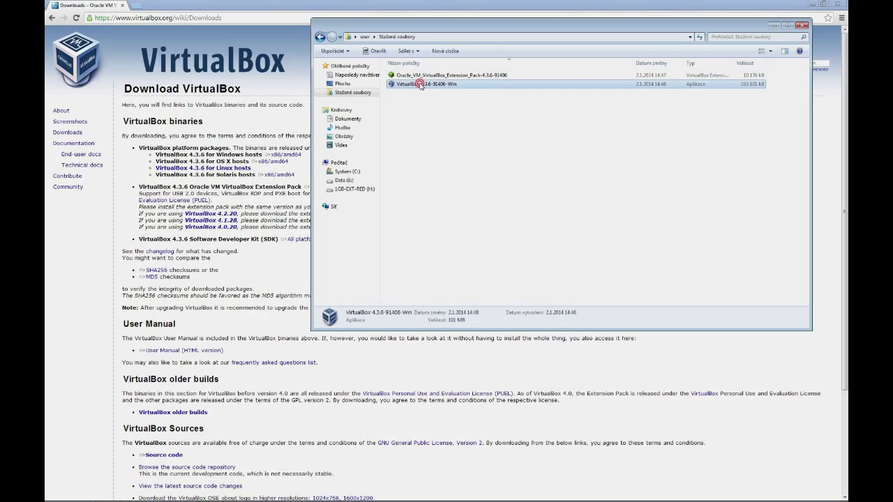
pyautogui.click(469, 263)
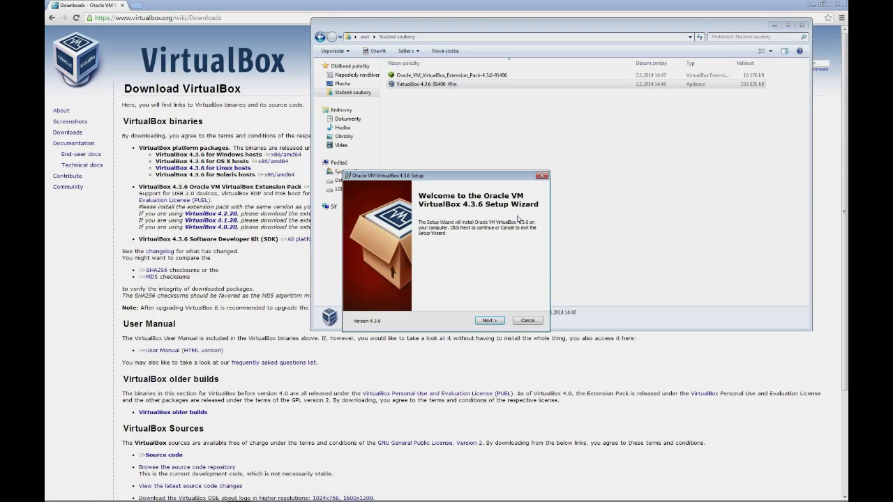
# - Install VirtualBox 4.3.6 with the default features and shortcuts, start it on completion, and minimize the file and browser windows
pyautogui.click(489, 320)
pyautogui.click(484, 321)
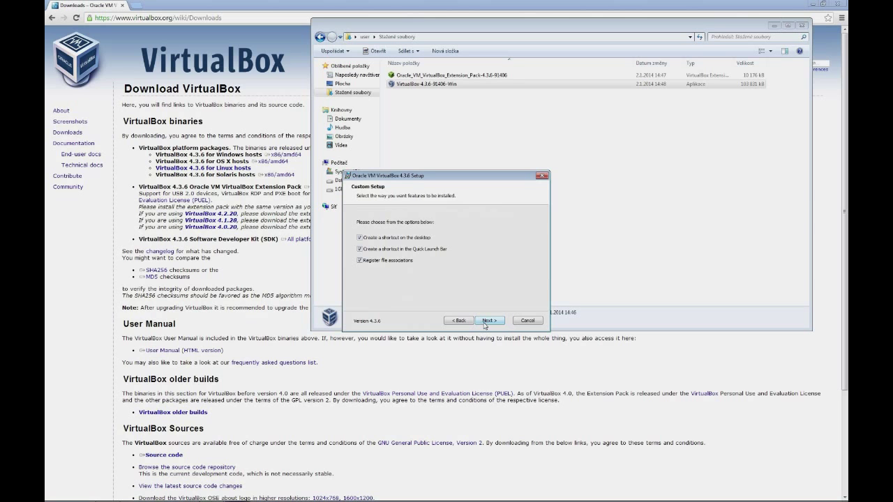
pyautogui.click(490, 321)
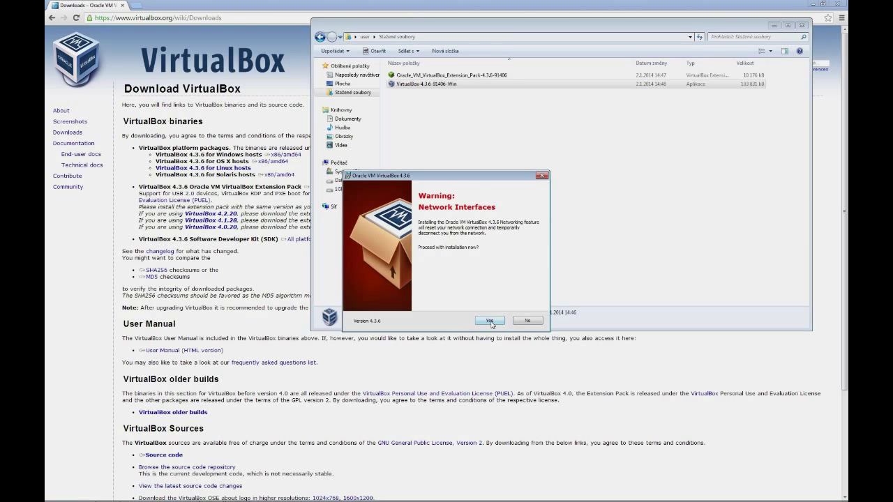
pyautogui.click(491, 321)
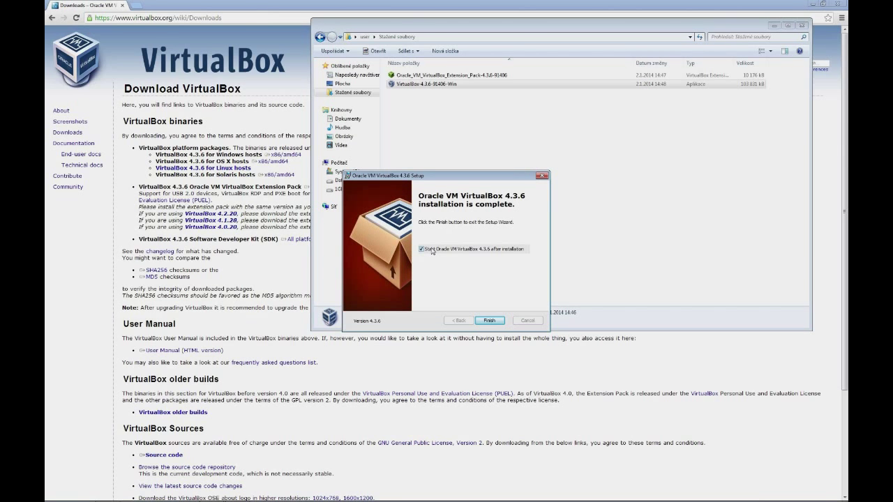
pyautogui.click(489, 321)
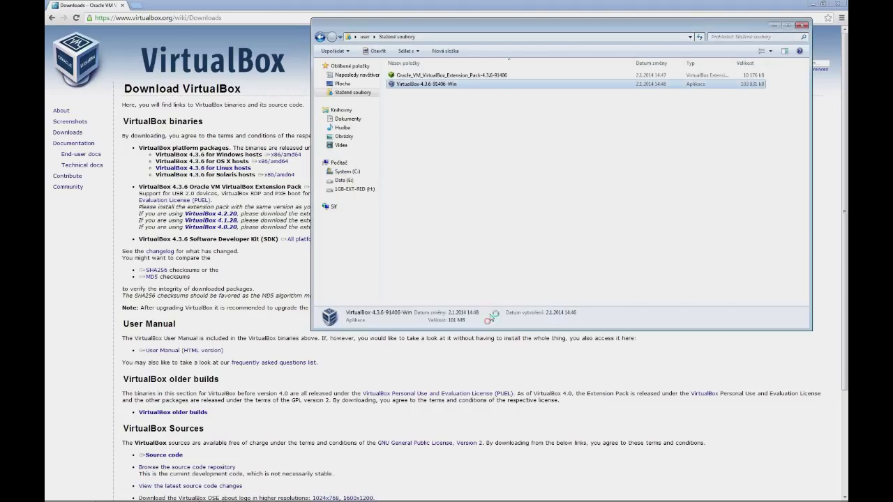
pyautogui.click(775, 25)
pyautogui.click(813, 5)
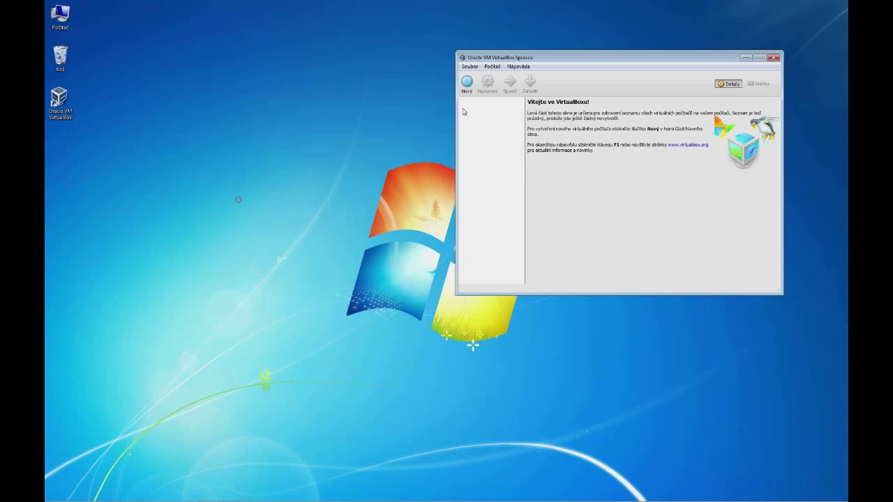
pyautogui.click(474, 66)
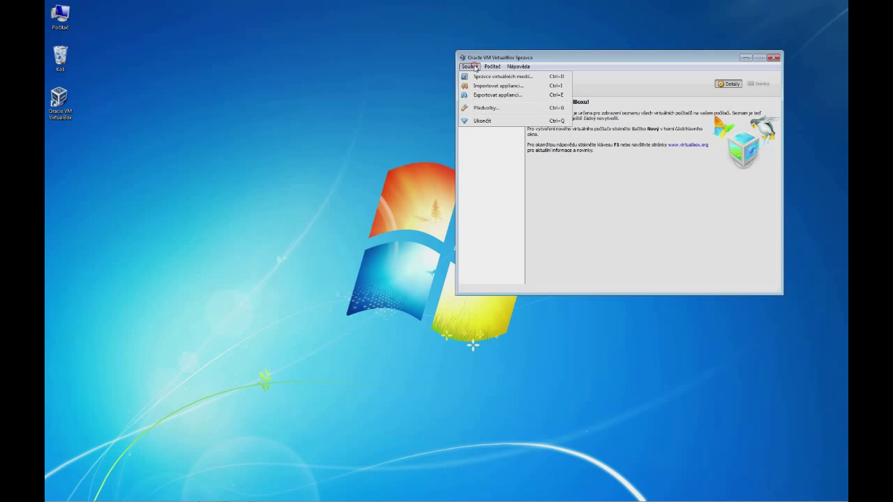
pyautogui.click(484, 108)
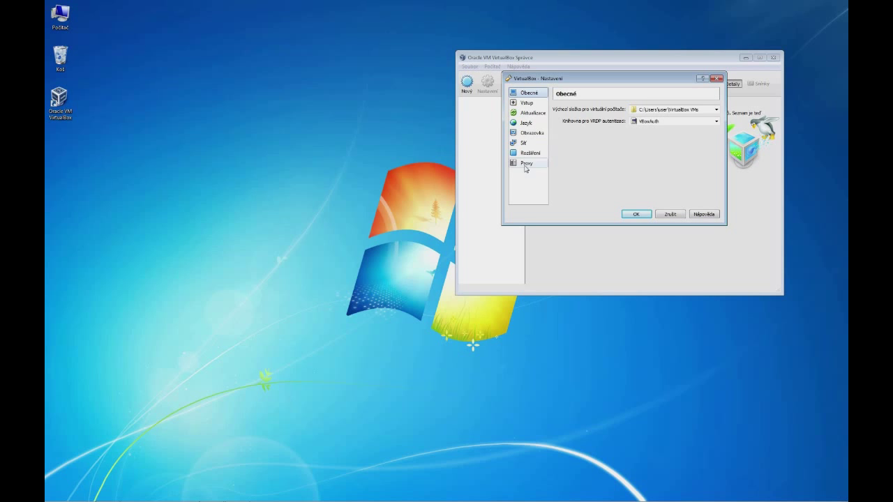
pyautogui.click(528, 154)
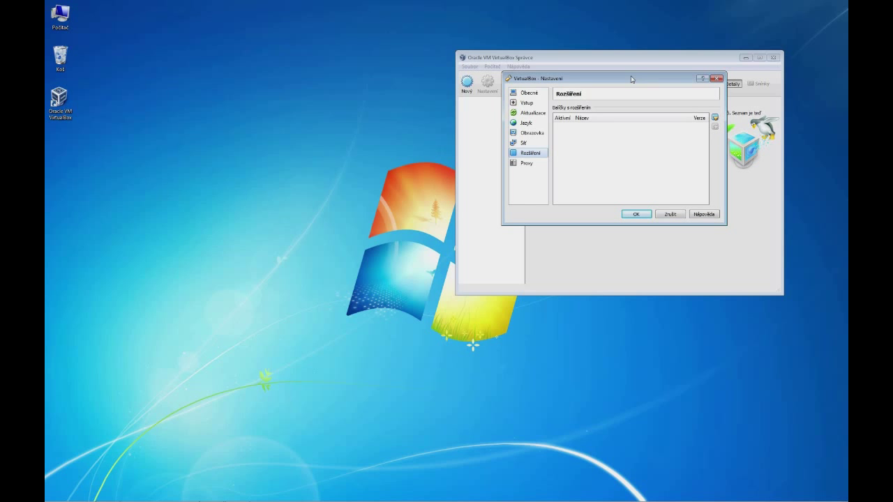
pyautogui.moveTo(632, 78); pyautogui.dragTo(605, 126)
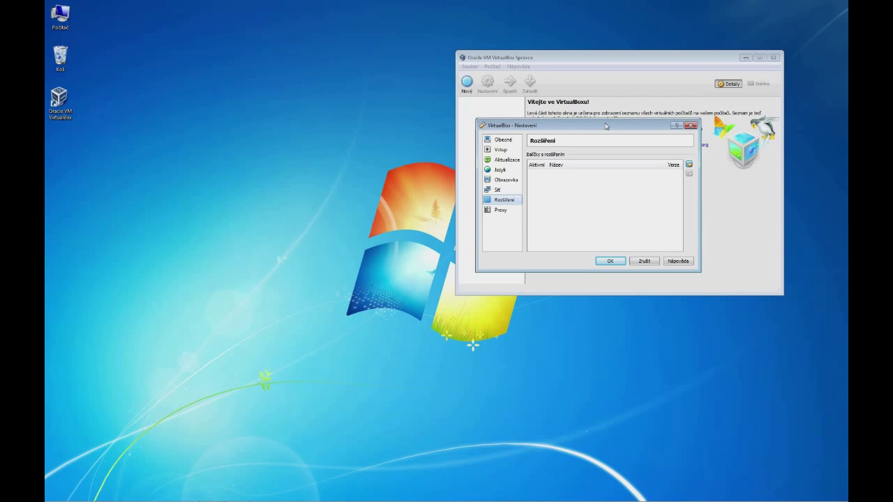
pyautogui.click(637, 261)
pyautogui.click(775, 58)
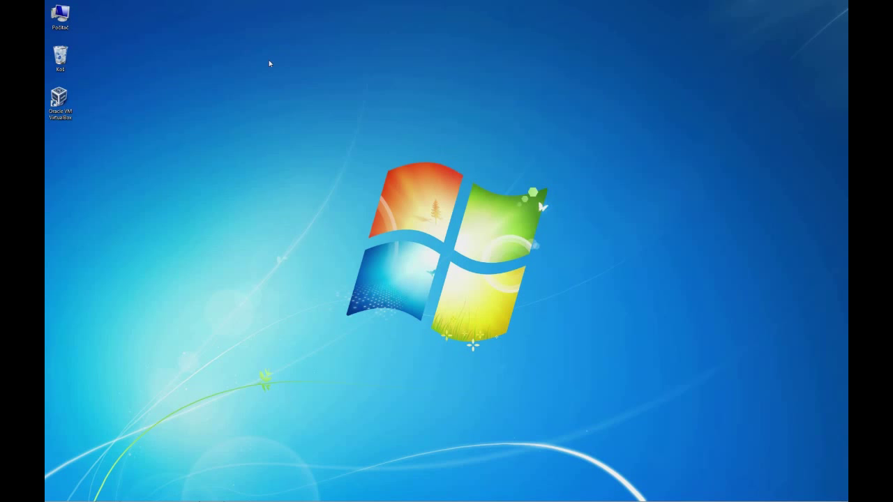
# - Run Oracle VM VirtualBox from its desktop shortcut as administrator and allow the elevation
pyautogui.rightClick(54, 103)
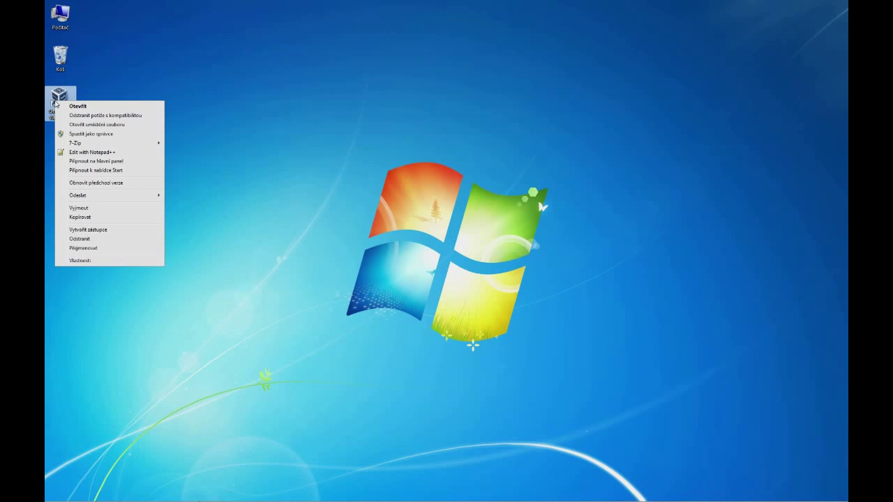
pyautogui.click(84, 132)
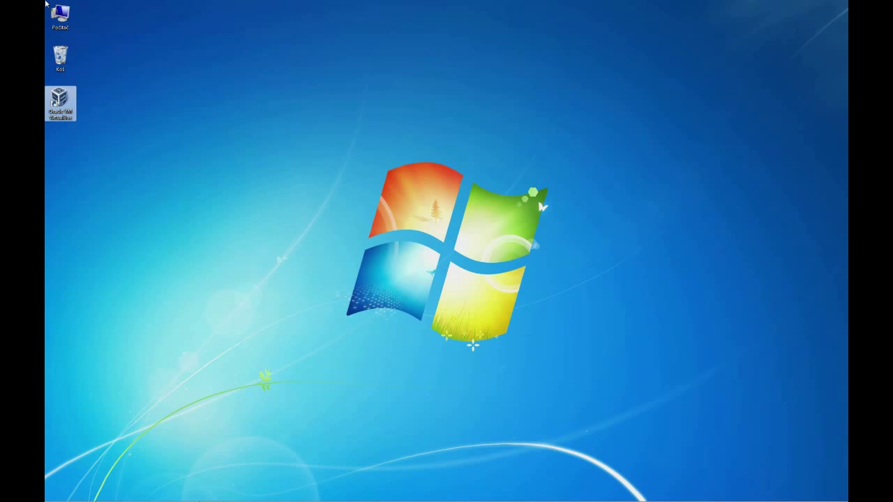
pyautogui.click(440, 277)
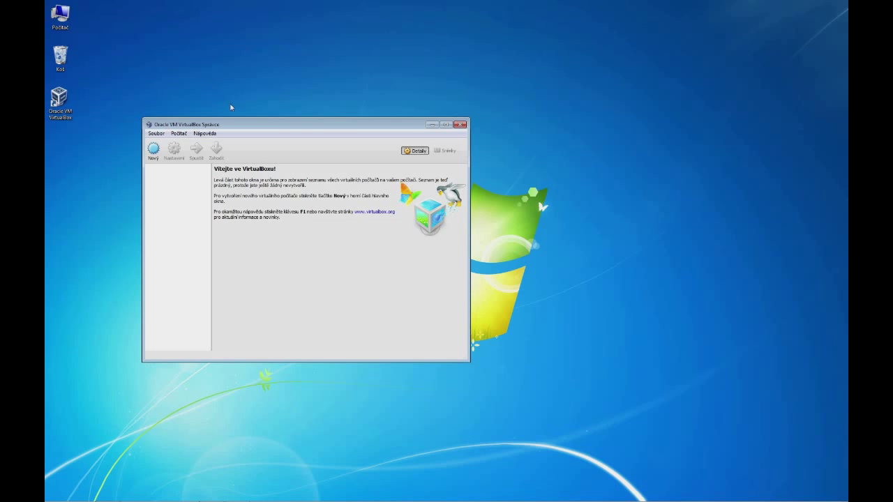
pyautogui.moveTo(243, 127); pyautogui.dragTo(327, 78)
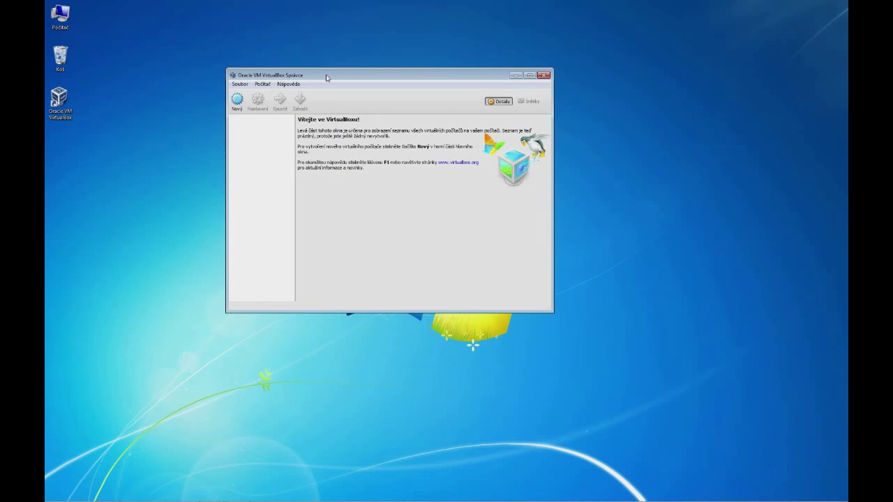
# - Start adding an extension package on the Rozšíření page of the VirtualBox preferences
pyautogui.click(240, 83)
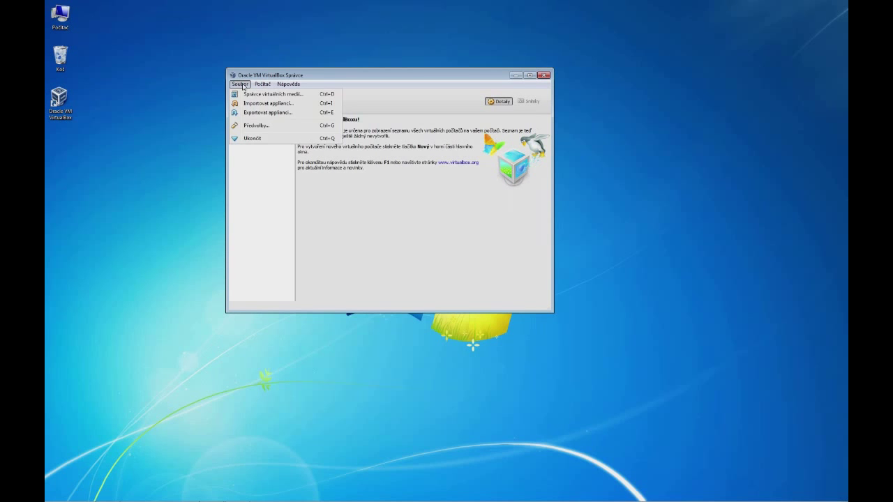
pyautogui.click(256, 126)
pyautogui.click(297, 174)
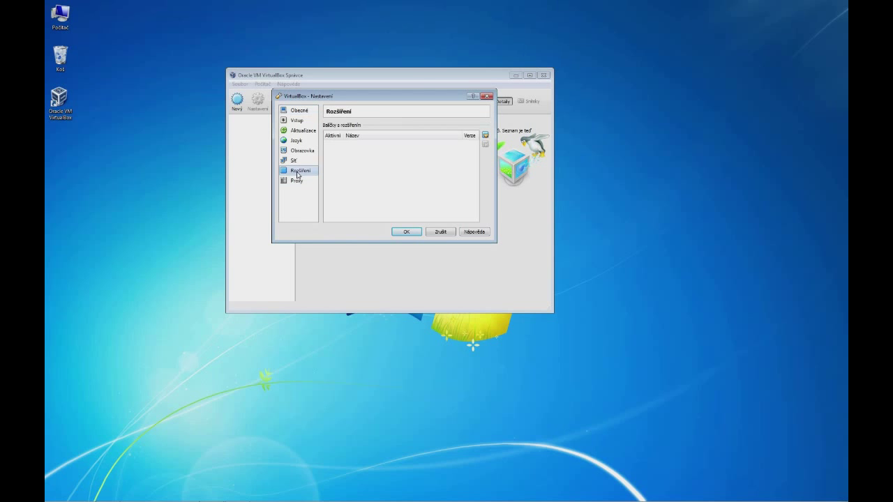
pyautogui.click(486, 137)
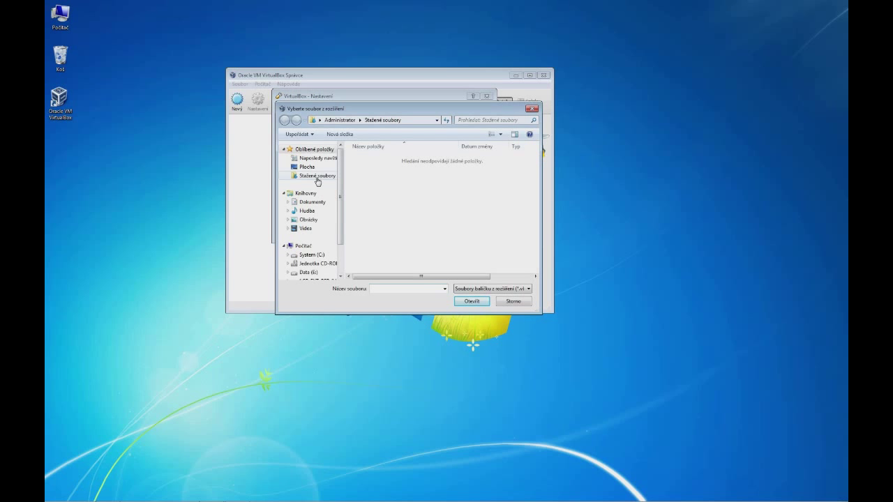
# - Select the Oracle VM VirtualBox Extension Pack 4.3.6-91406 file in C:\Users\user\Stažené soubory and open it
pyautogui.click(315, 179)
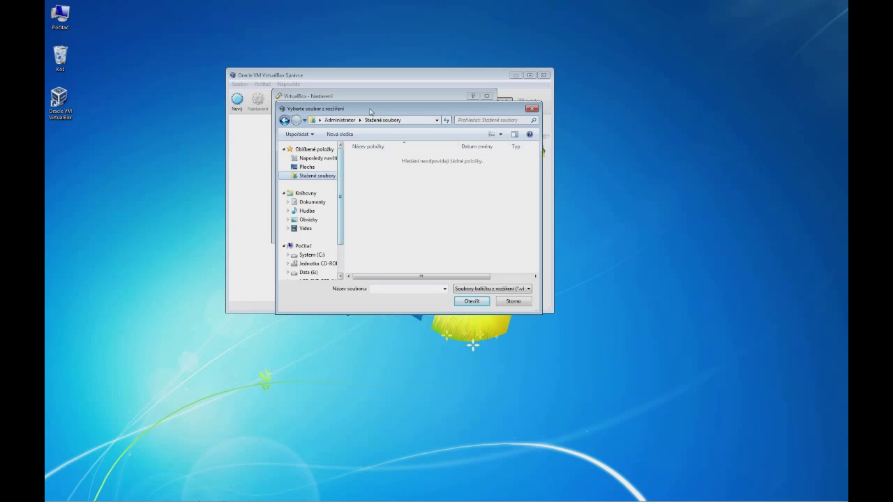
pyautogui.moveTo(370, 112); pyautogui.dragTo(558, 40)
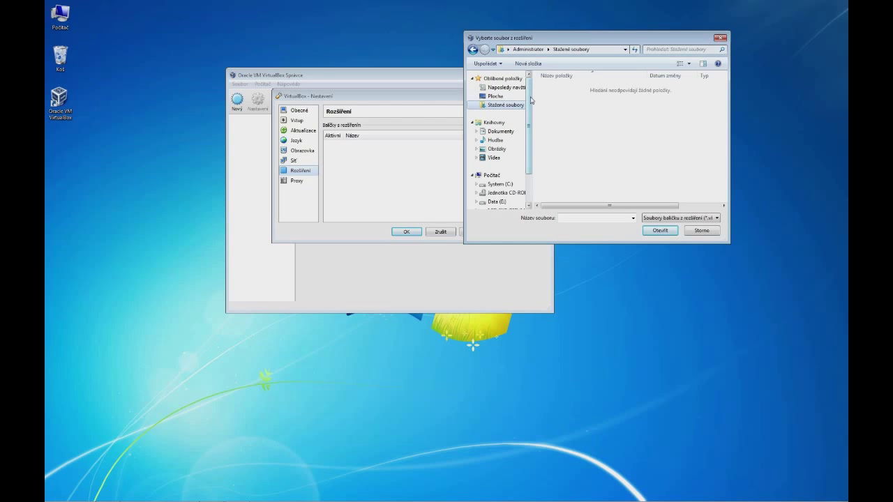
pyautogui.scroll(-2, 530, 139)
pyautogui.click(498, 145)
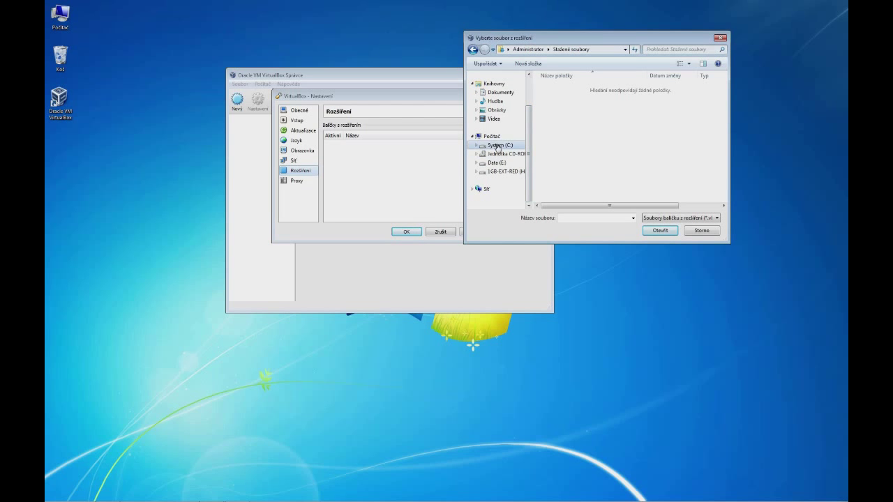
pyautogui.doubleClick(554, 141)
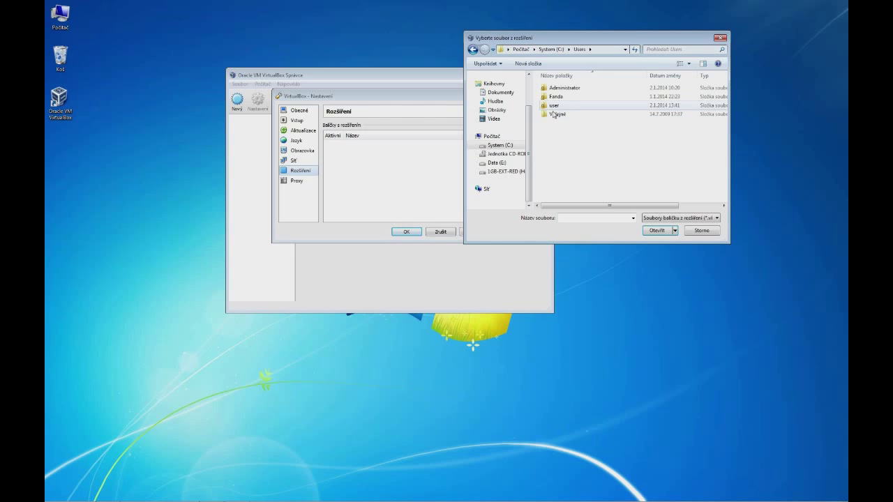
pyautogui.doubleClick(575, 116)
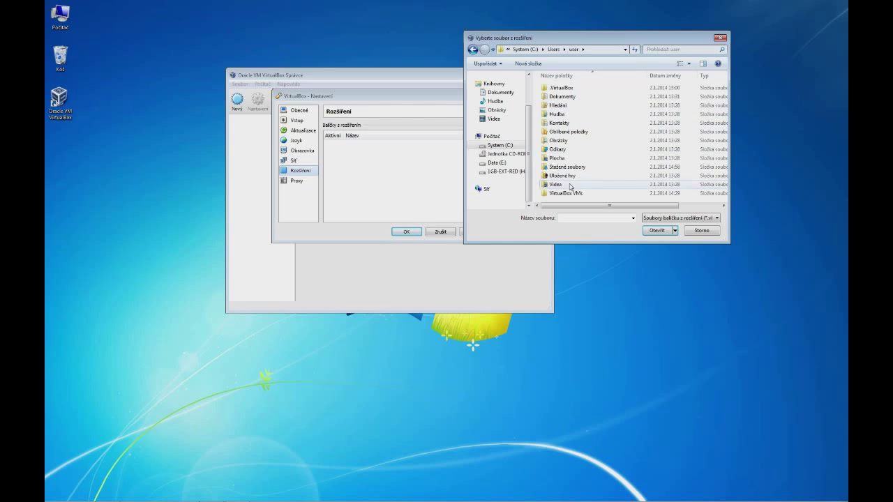
pyautogui.doubleClick(566, 167)
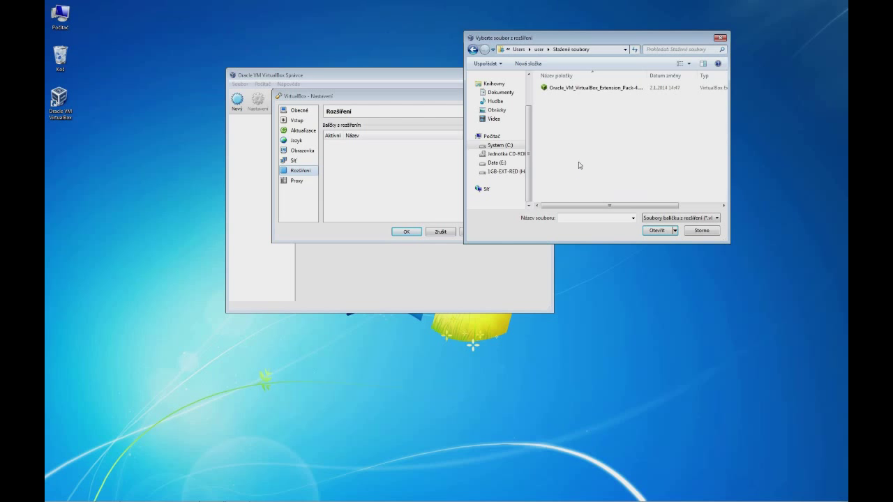
pyautogui.click(586, 88)
pyautogui.click(659, 230)
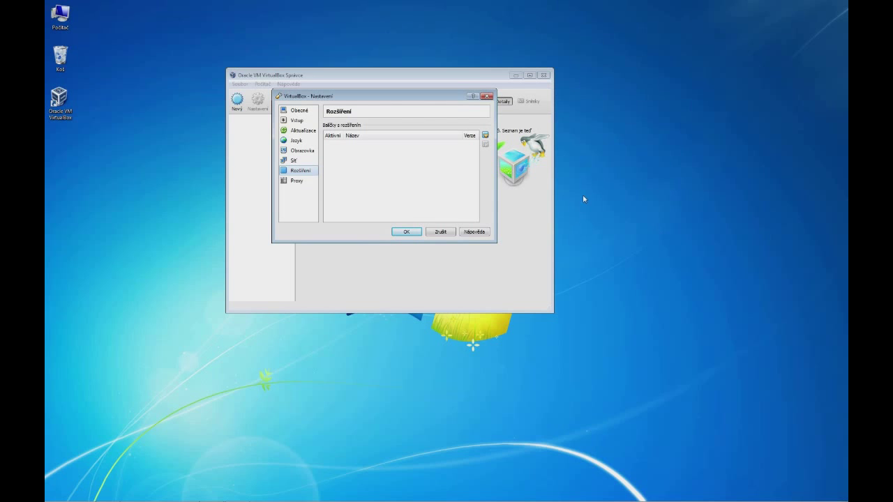
# - Confirm installing the extension pack and agree to its licence after reading to the end
pyautogui.click(368, 203)
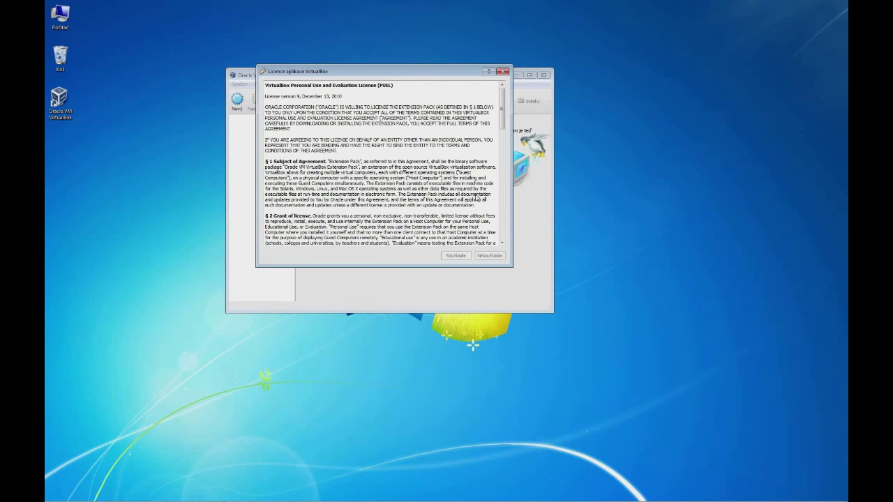
pyautogui.moveTo(501, 112); pyautogui.dragTo(503, 231)
pyautogui.click(457, 255)
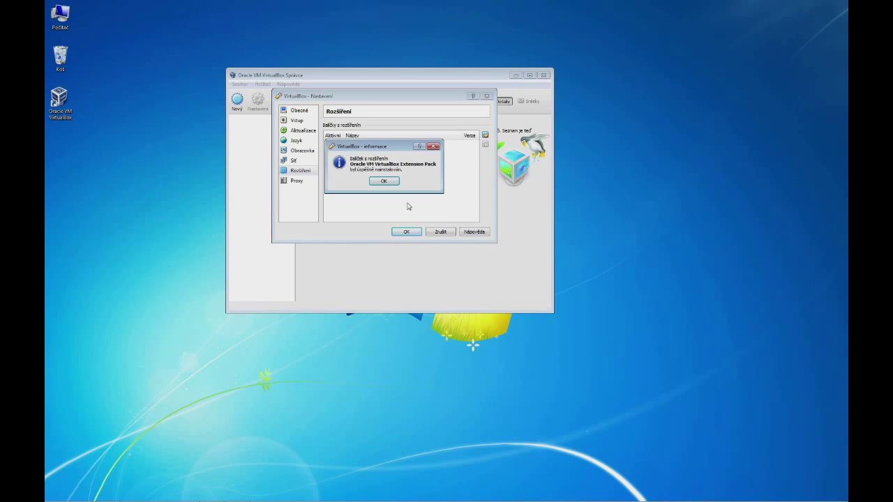
pyautogui.click(377, 182)
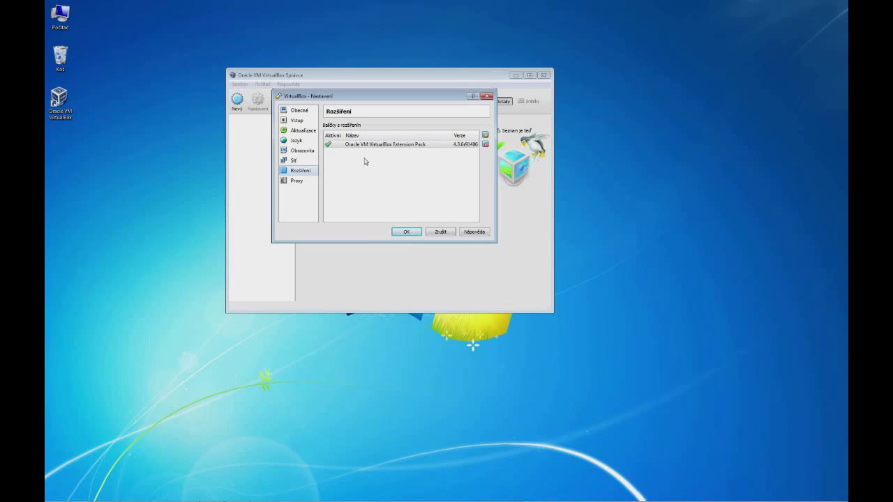
# - Save the preferences, close the elevated VirtualBox, and reopen it normally from the desktop shortcut
pyautogui.click(405, 233)
pyautogui.click(539, 76)
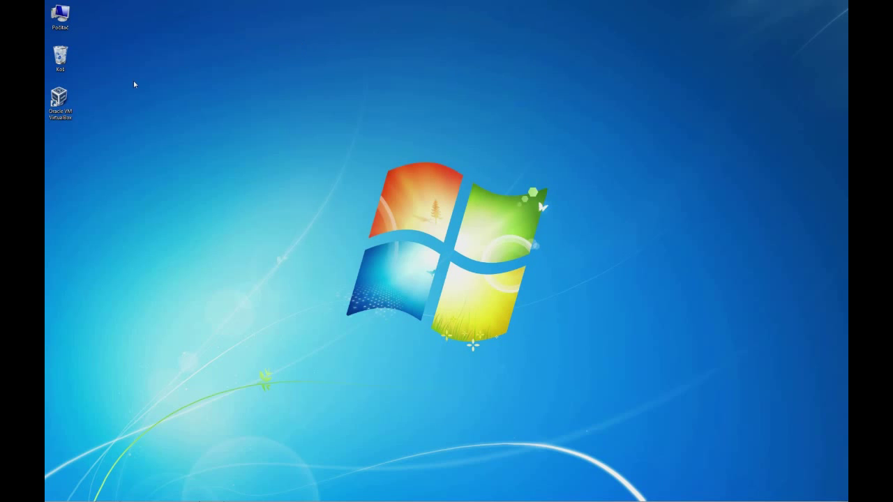
pyautogui.doubleClick(61, 98)
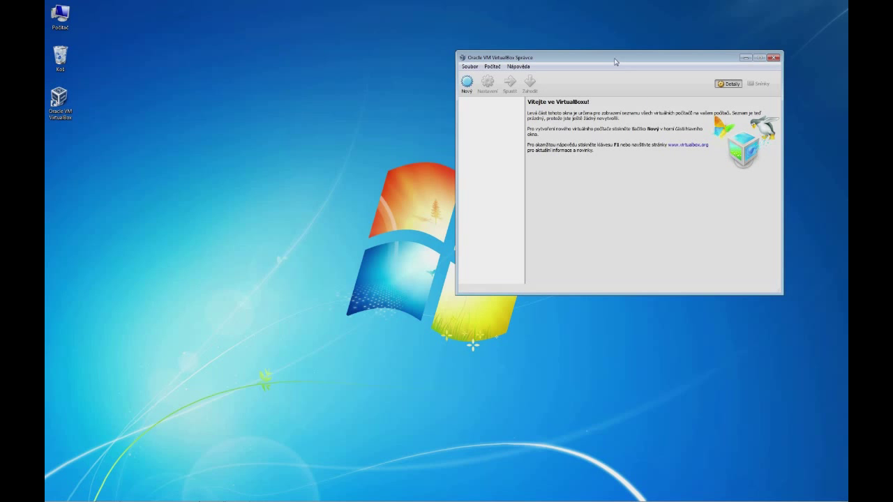
pyautogui.moveTo(616, 58); pyautogui.dragTo(360, 35)
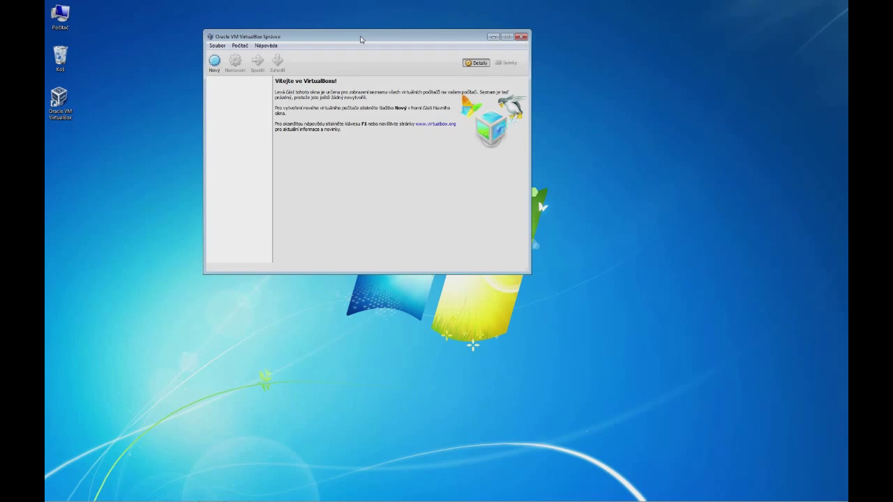
pyautogui.moveTo(335, 39); pyautogui.dragTo(325, 30)
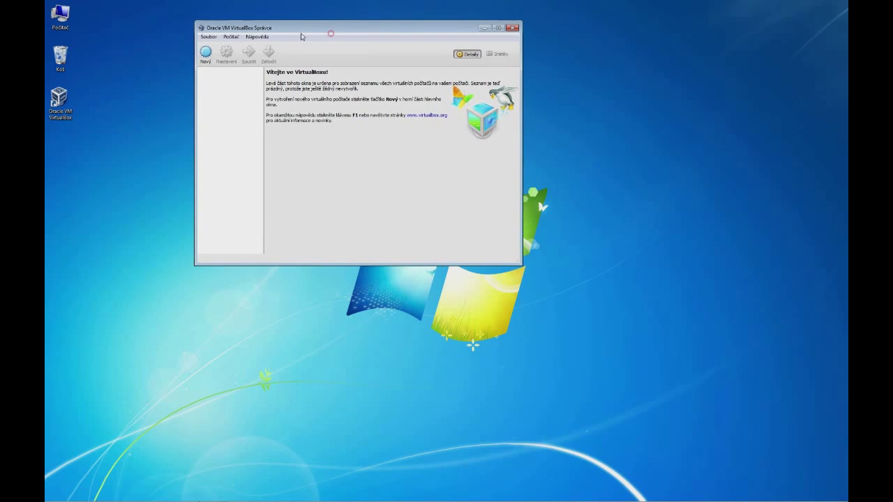
# - Start a new virtual machine named Windows7-32bit with type Microsoft Windows and version Windows 7
pyautogui.click(206, 53)
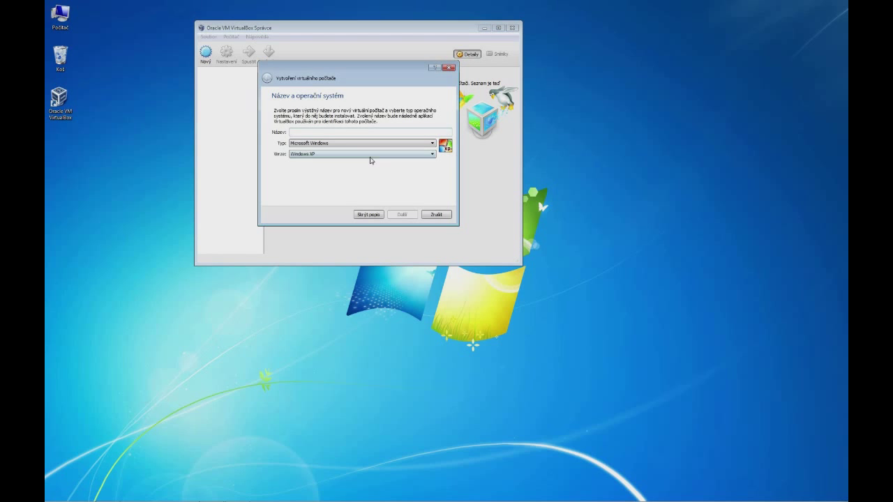
pyautogui.write('Windows7-32bit')
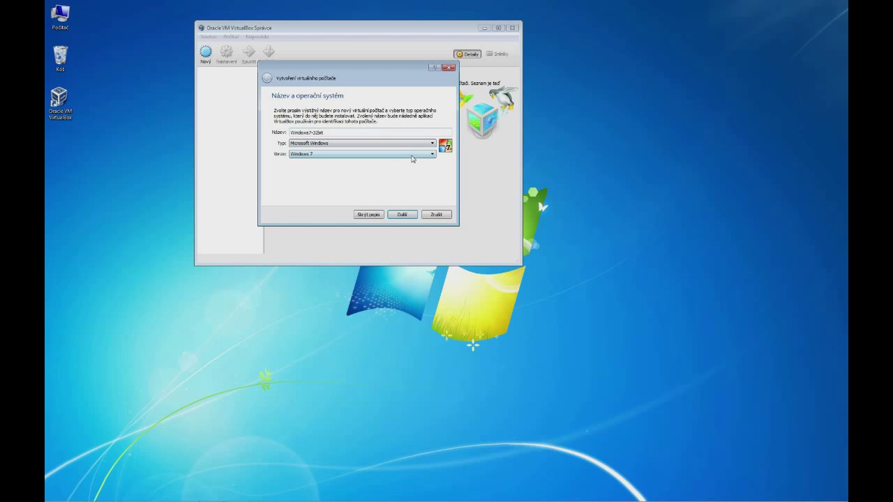
pyautogui.click(433, 154)
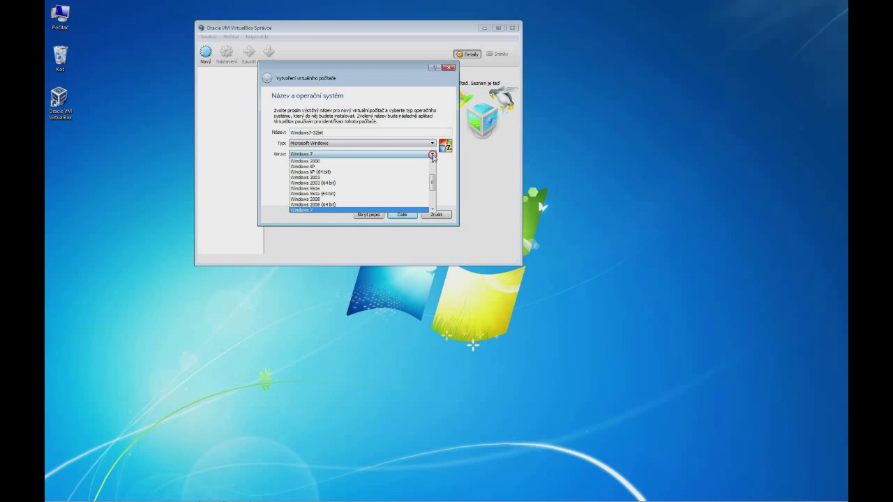
pyautogui.click(327, 210)
pyautogui.click(402, 216)
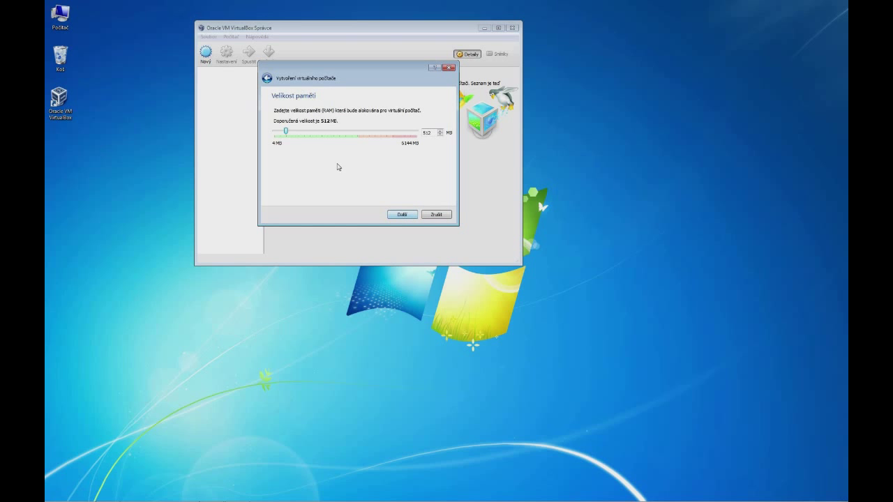
# - Set the new machine's memory size to 1024 MB and proceed to the hard disk page
pyautogui.doubleClick(433, 135)
pyautogui.write('1024')
pyautogui.moveTo(381, 70); pyautogui.dragTo(578, 82)
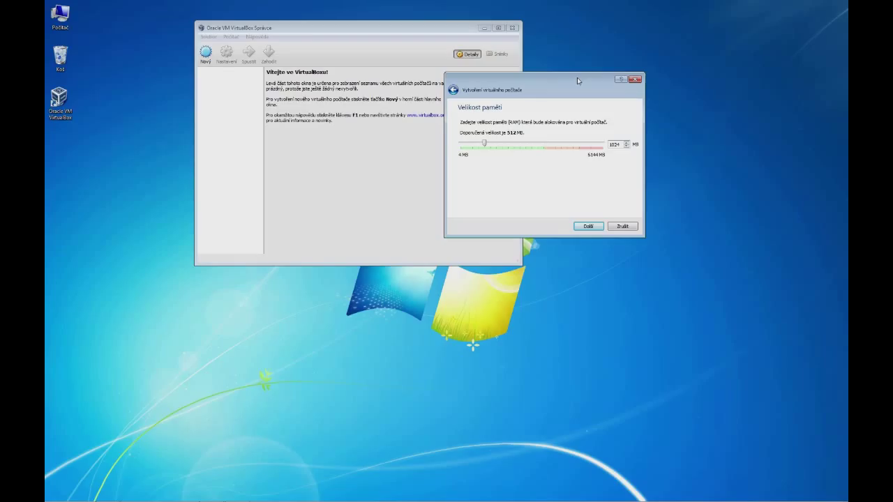
pyautogui.click(592, 226)
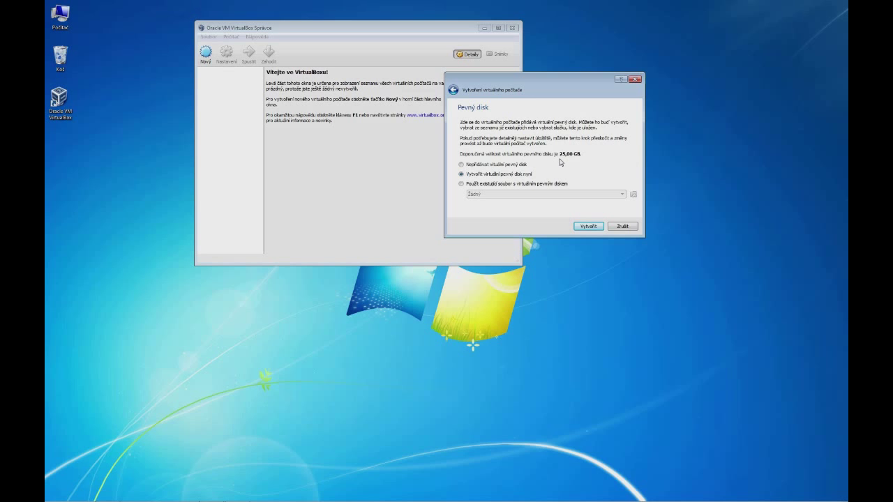
# - Create a dynamically allocated VDI hard disk of 25,00 GB named Windows7-32bit for the machine
pyautogui.click(589, 225)
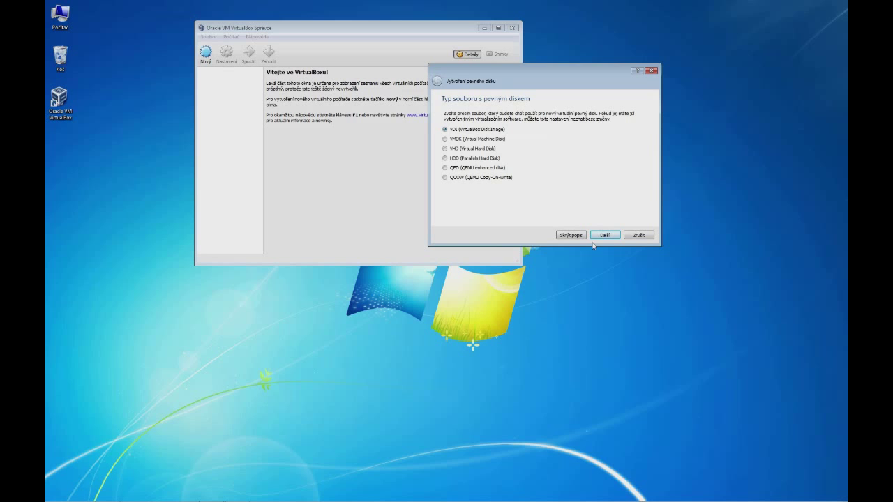
pyautogui.click(603, 235)
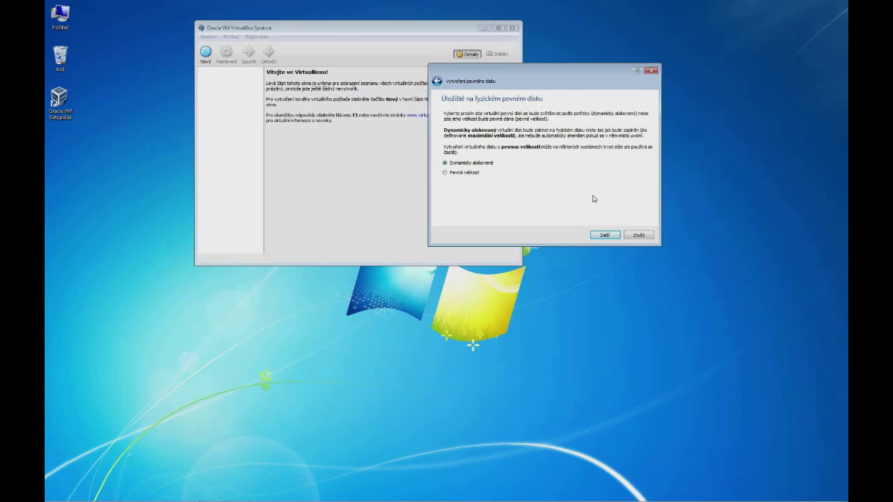
pyautogui.click(604, 235)
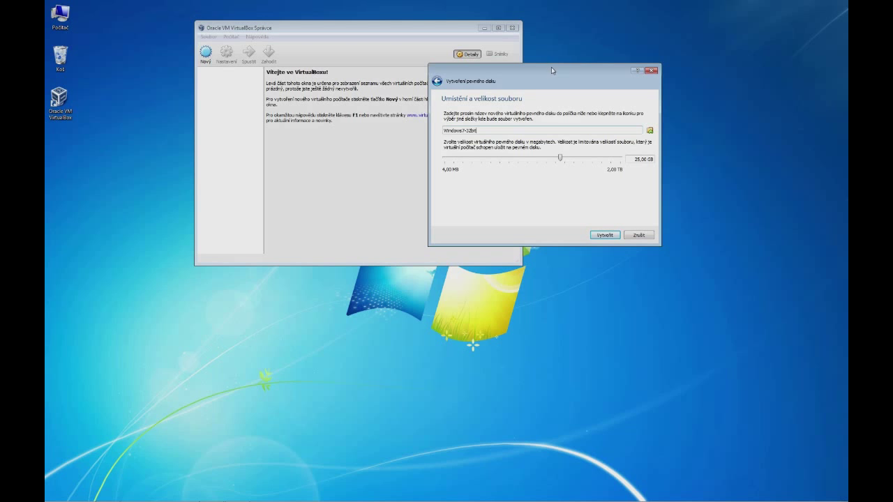
pyautogui.click(605, 235)
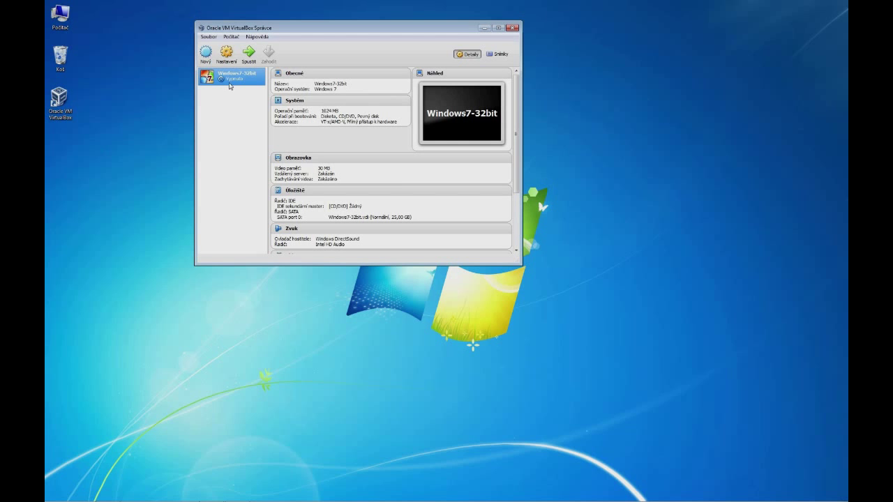
# - In the advanced general settings of Windows7-32bit, set both the shared clipboard and drag-and-drop to Obousměrně
pyautogui.click(226, 53)
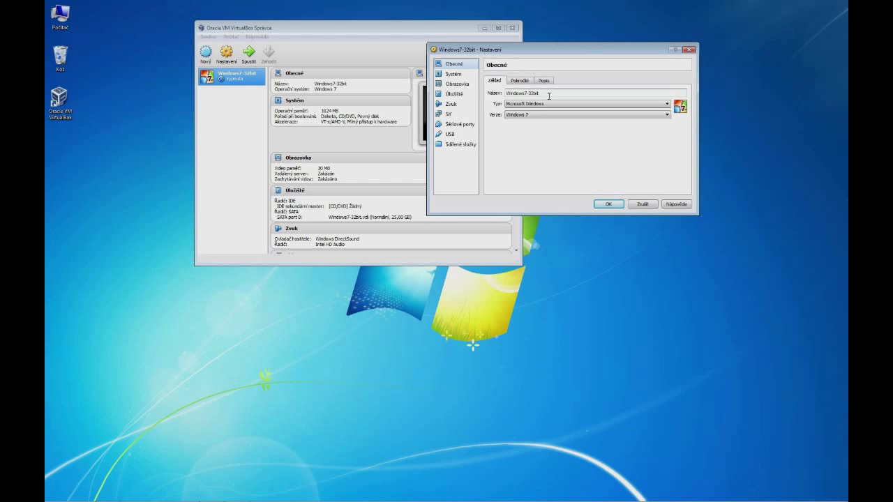
pyautogui.click(516, 80)
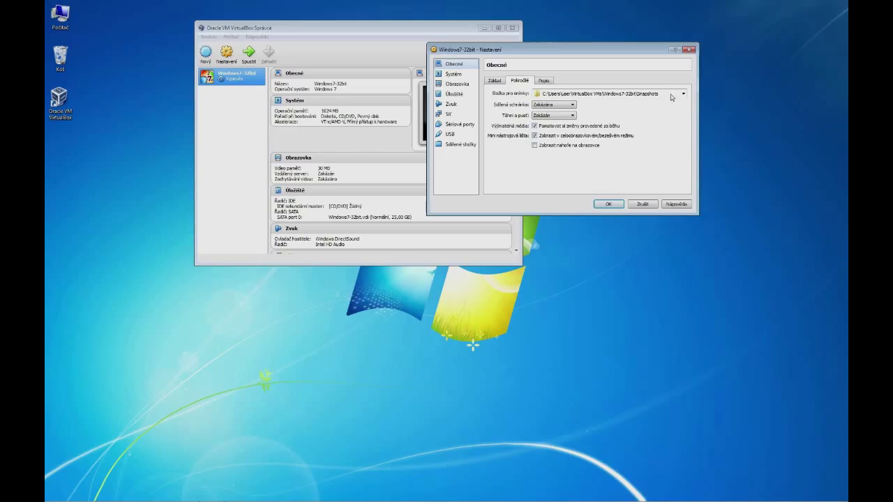
pyautogui.moveTo(671, 94)
pyautogui.moveTo(544, 109)
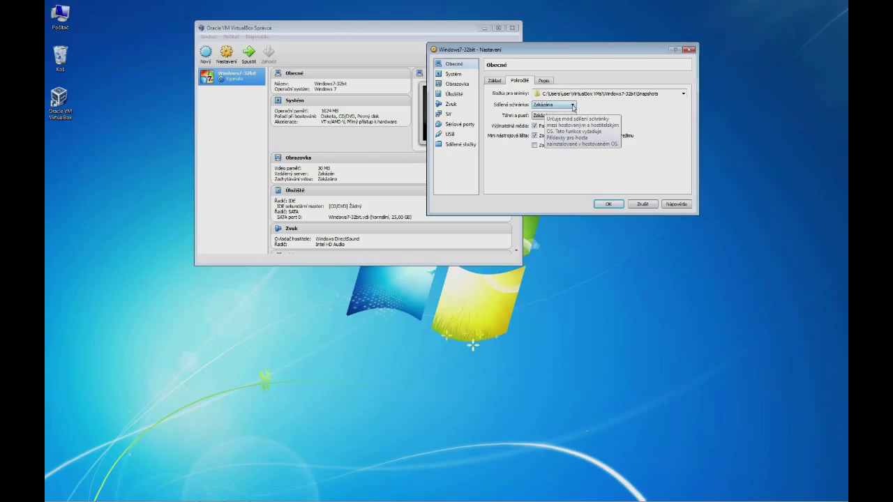
pyautogui.click(573, 105)
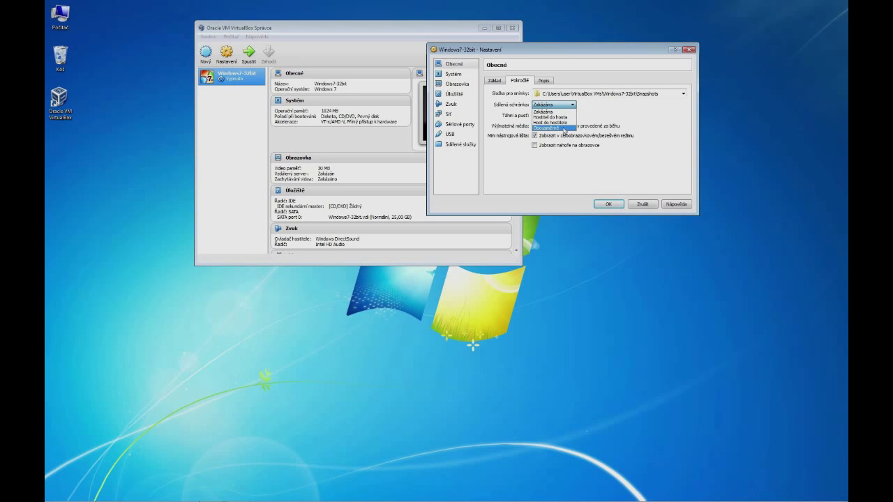
pyautogui.click(564, 129)
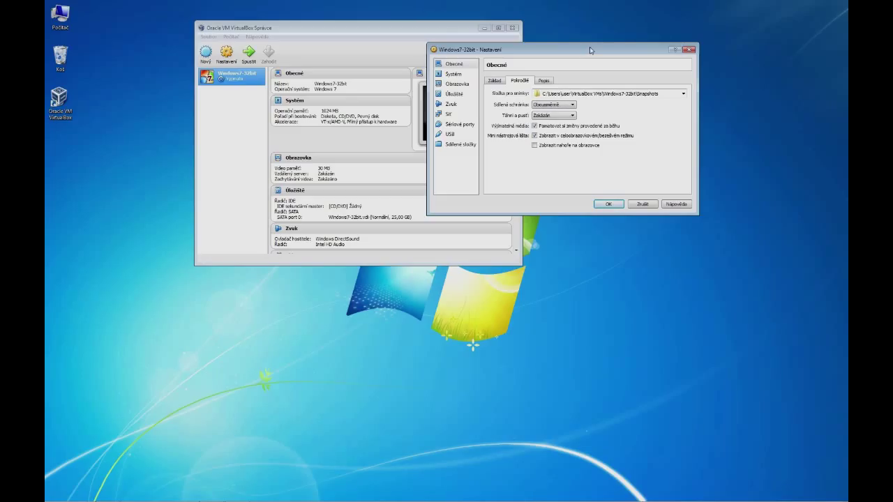
pyautogui.moveTo(590, 50); pyautogui.dragTo(691, 27)
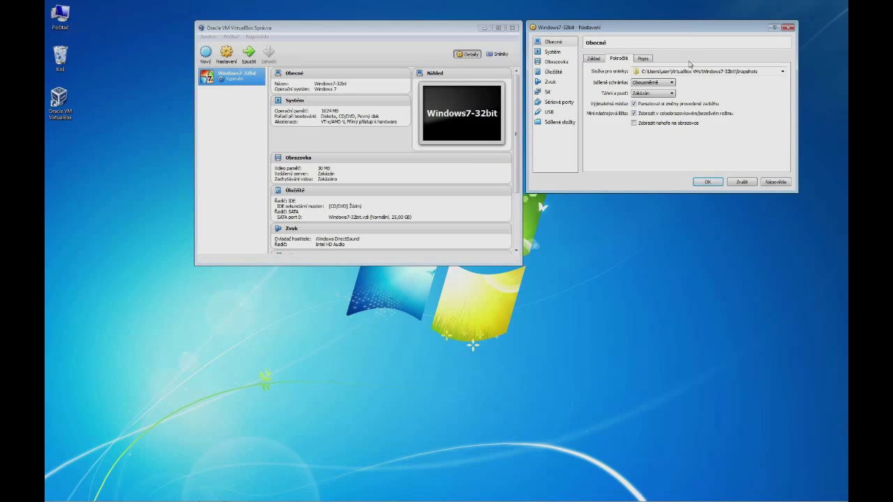
pyautogui.click(660, 95)
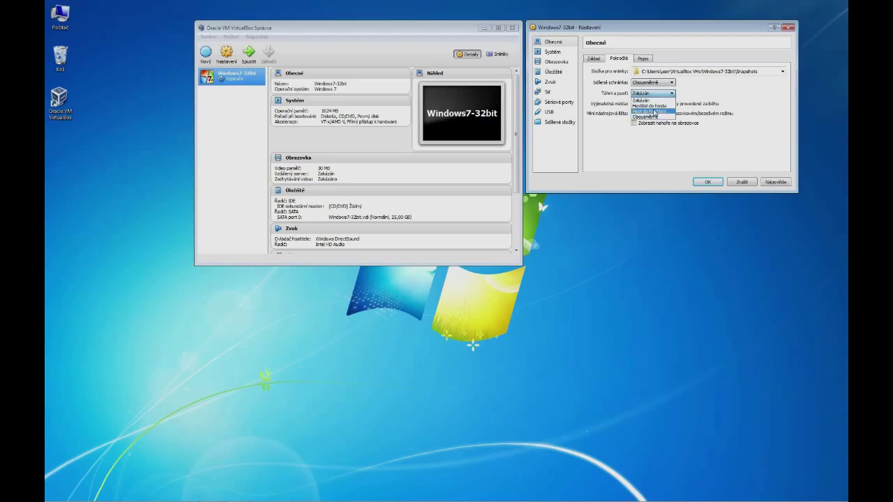
pyautogui.click(646, 117)
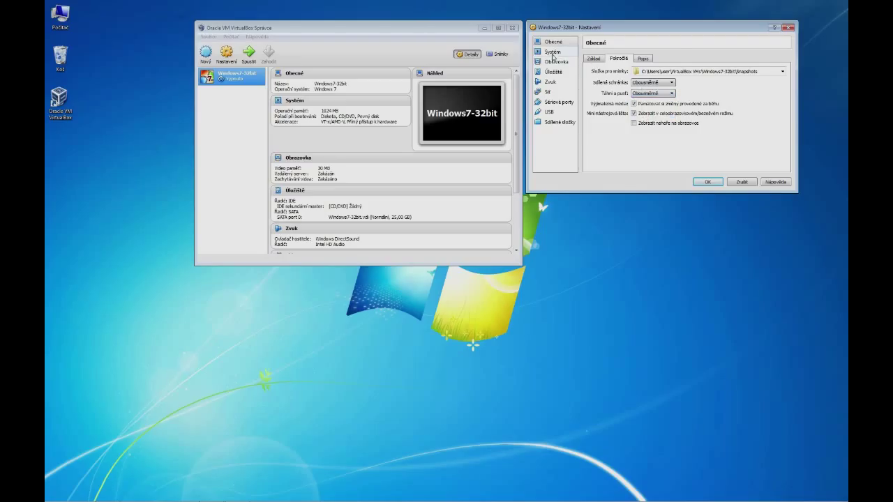
# - In the machine's system settings, set the chipset to ICH9 and the number of processors to 2
pyautogui.click(553, 52)
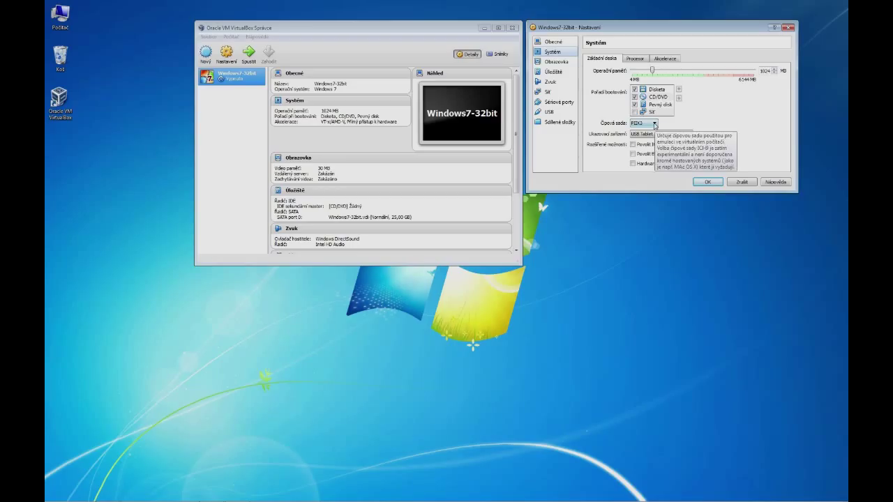
pyautogui.click(654, 124)
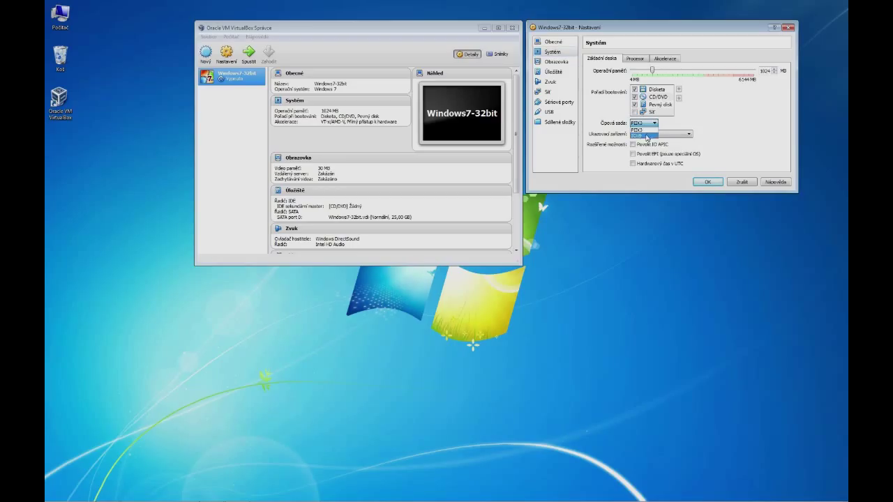
pyautogui.click(638, 135)
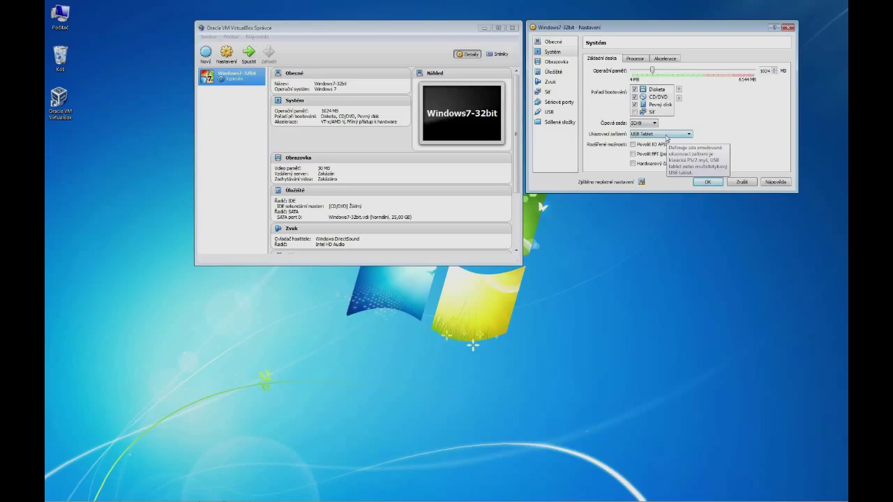
pyautogui.click(636, 60)
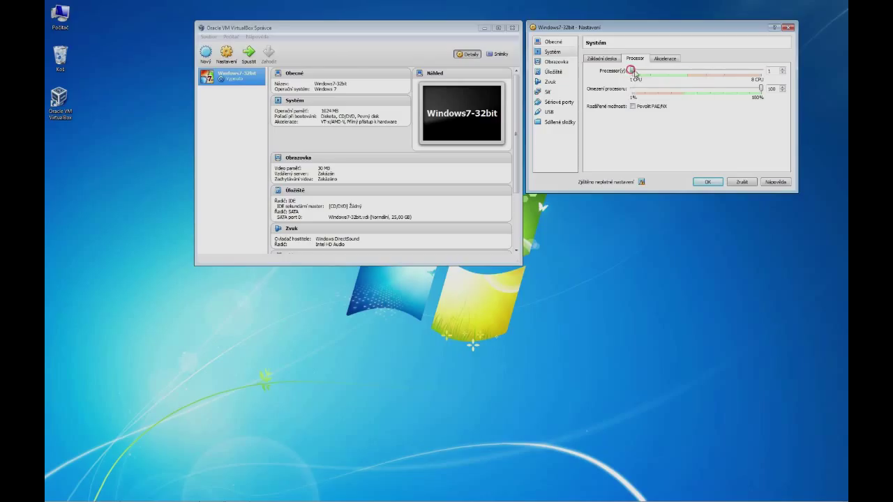
pyautogui.moveTo(632, 71); pyautogui.dragTo(649, 71)
# - Set the machine's video memory to 64 MB in the display settings
pyautogui.click(552, 62)
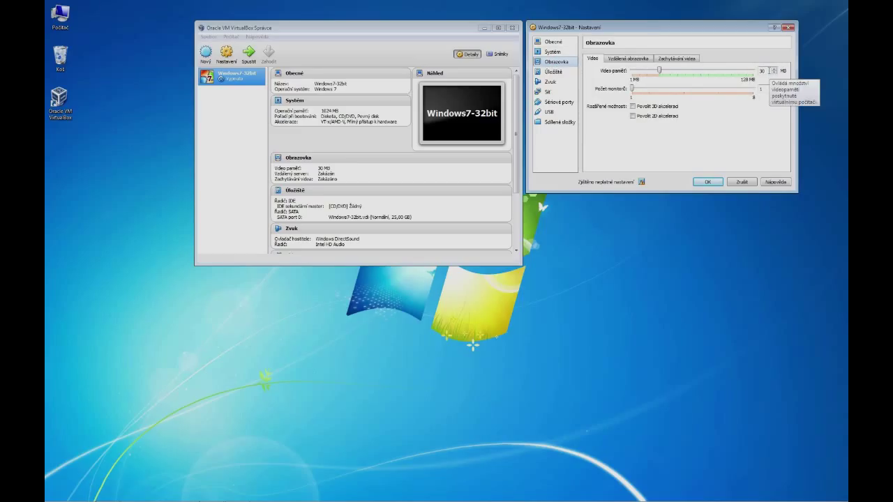
pyautogui.doubleClick(769, 70)
pyautogui.write('64')
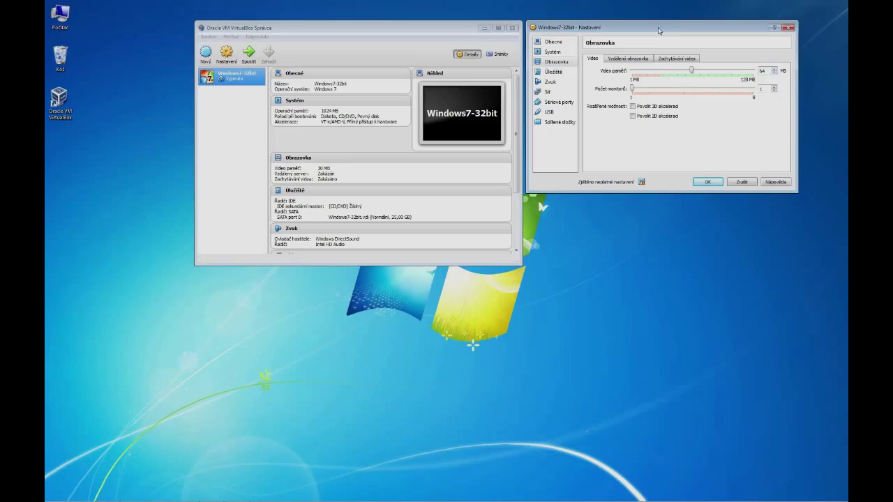
# - Attach the Windows_7_Pro_OEM_32bit disc image from the Data (E:) drive to the empty CD/DVD drive on the IDE controller
pyautogui.click(555, 73)
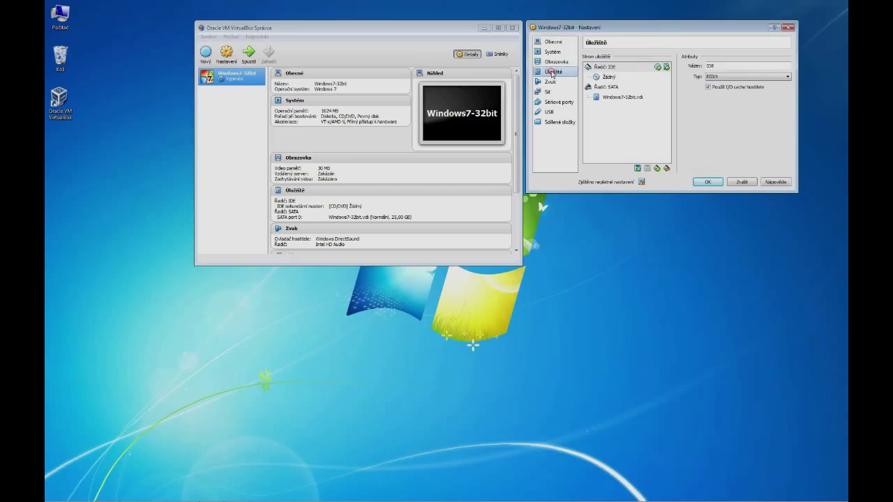
pyautogui.click(599, 80)
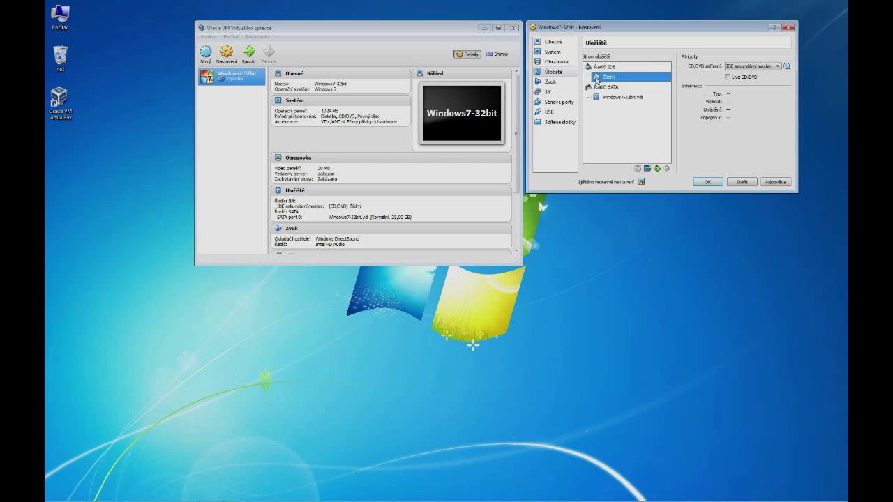
pyautogui.click(786, 67)
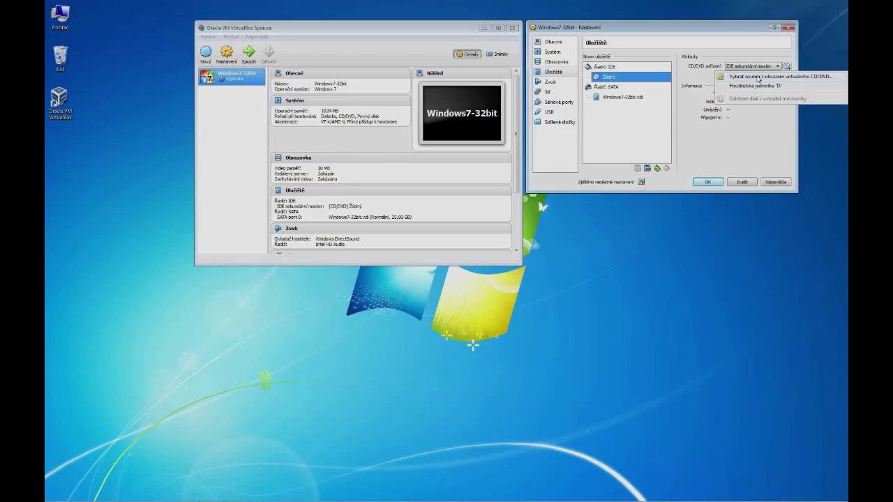
pyautogui.click(756, 77)
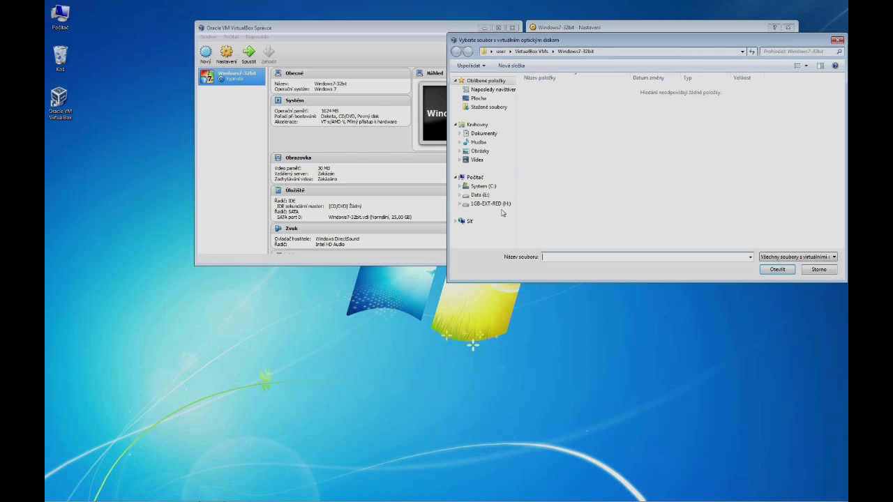
pyautogui.click(480, 194)
pyautogui.click(562, 90)
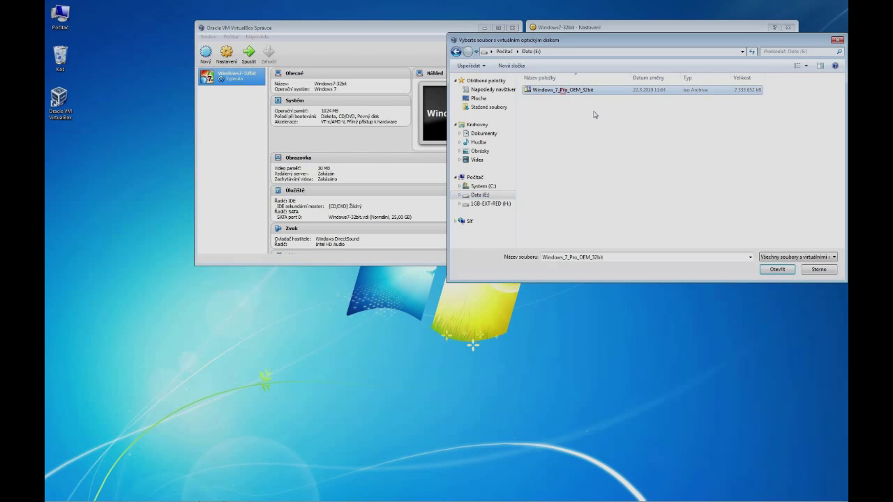
pyautogui.click(779, 270)
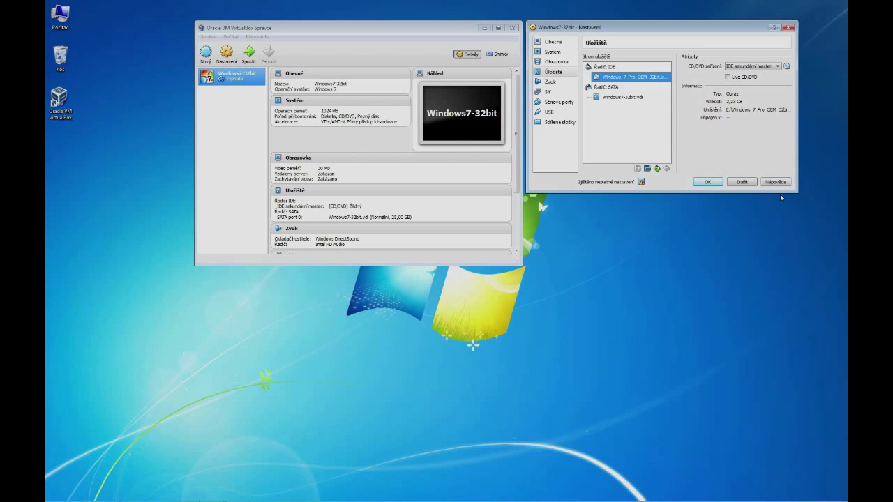
# - Check the sound and network adapter settings and save the machine's configuration
pyautogui.click(551, 82)
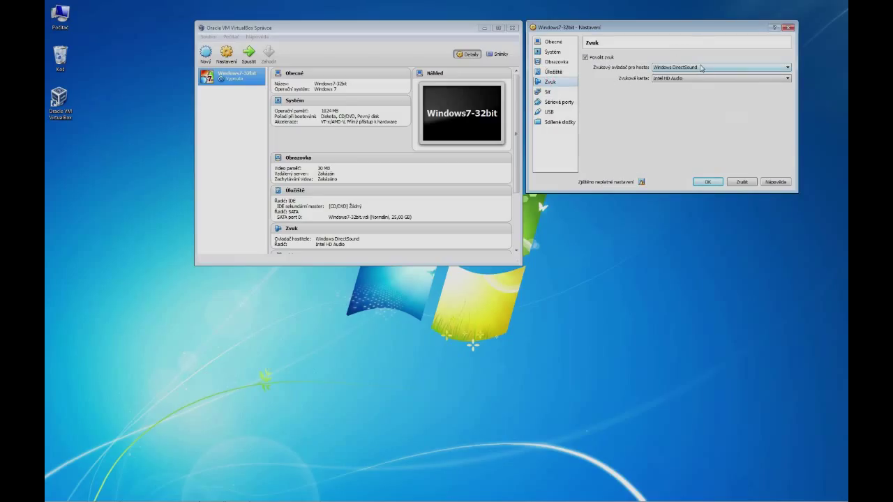
pyautogui.click(543, 94)
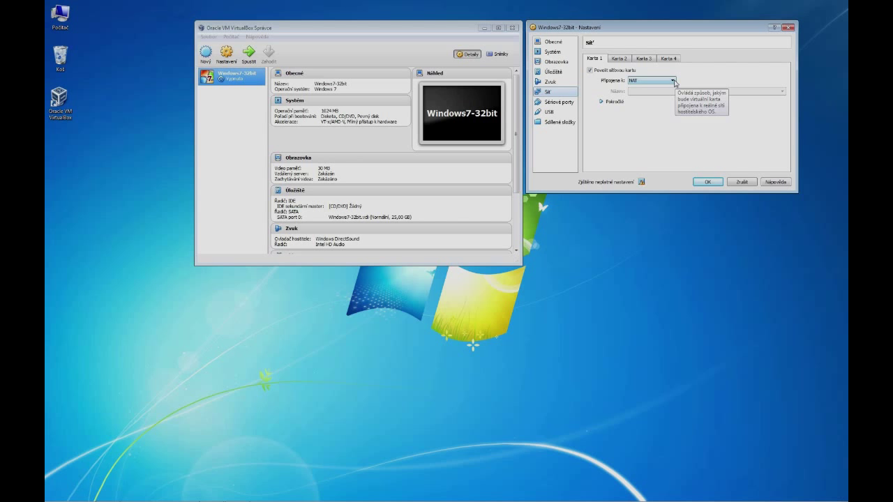
pyautogui.click(710, 183)
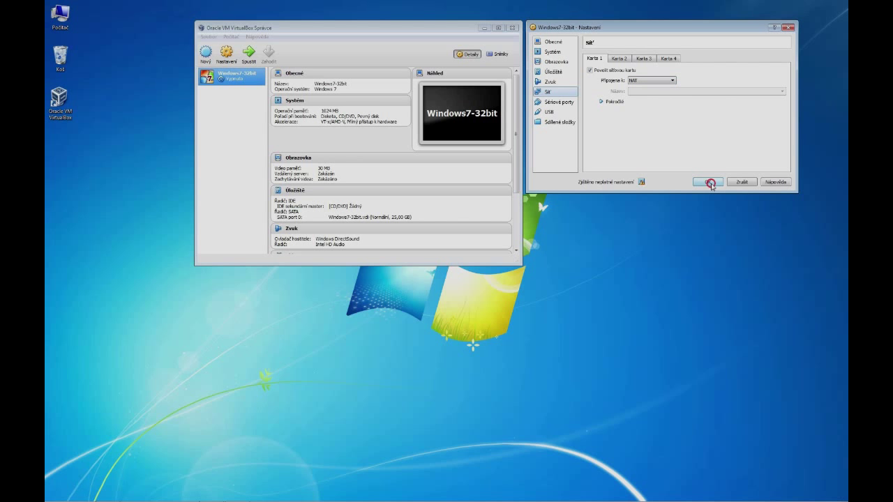
# - Start the Windows7-32bit machine and begin Windows 7 setup with the Czech language, format and keyboard settings
pyautogui.click(248, 56)
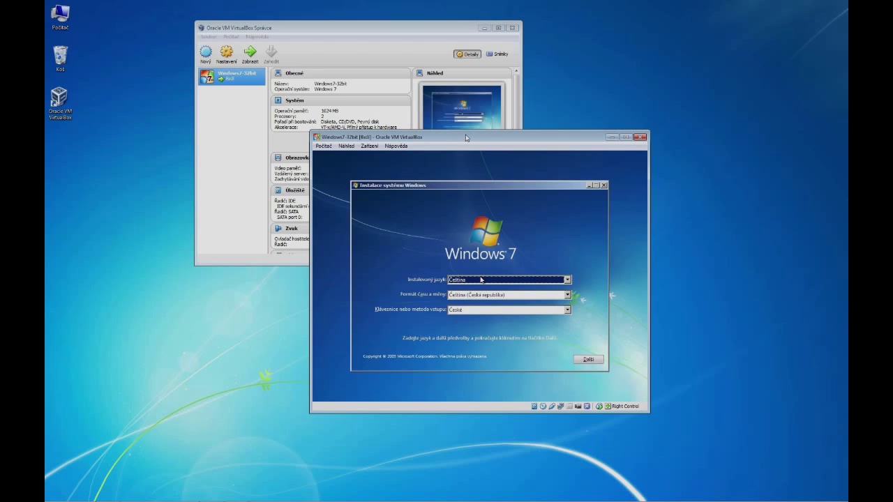
pyautogui.click(590, 360)
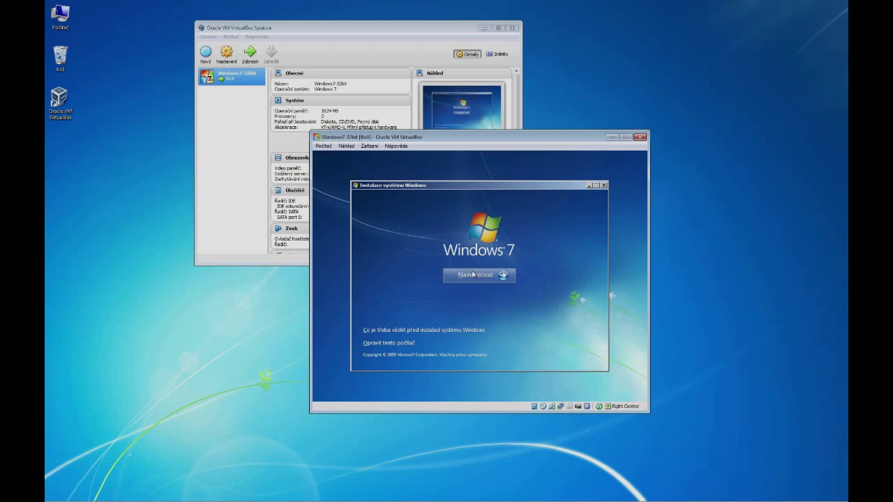
pyautogui.click(473, 272)
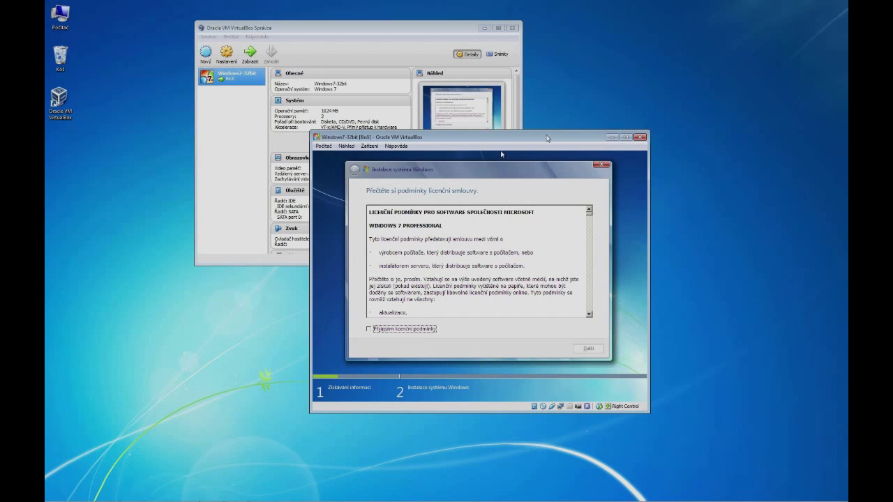
# - Accept the Windows licence terms and start a Vlastní (upřesnit) installation onto the unallocated space of disk 0
pyautogui.click(369, 328)
pyautogui.click(588, 348)
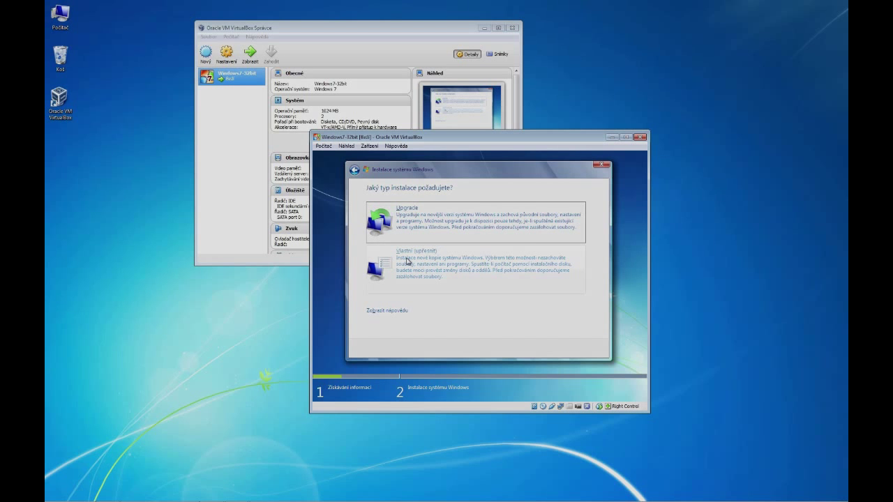
pyautogui.click(408, 261)
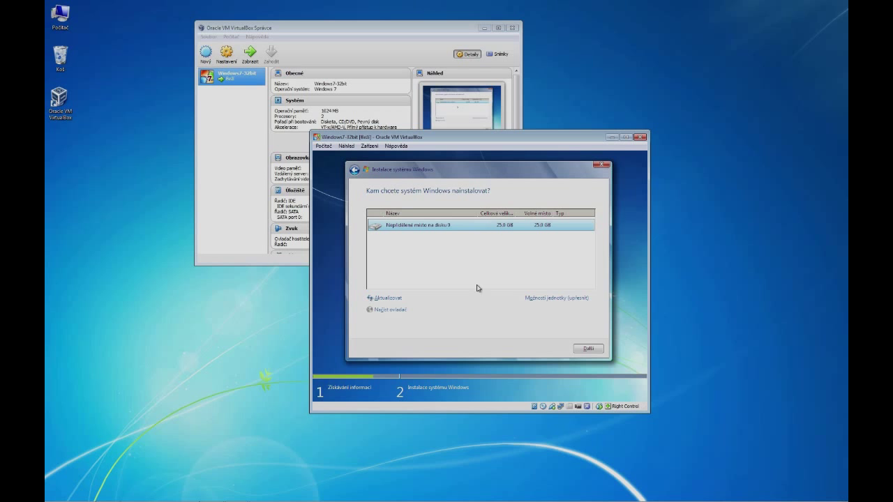
pyautogui.click(589, 349)
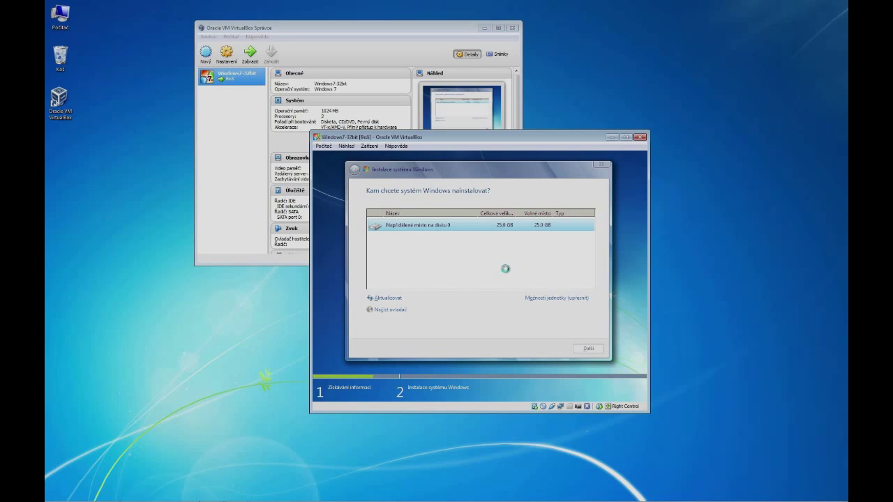